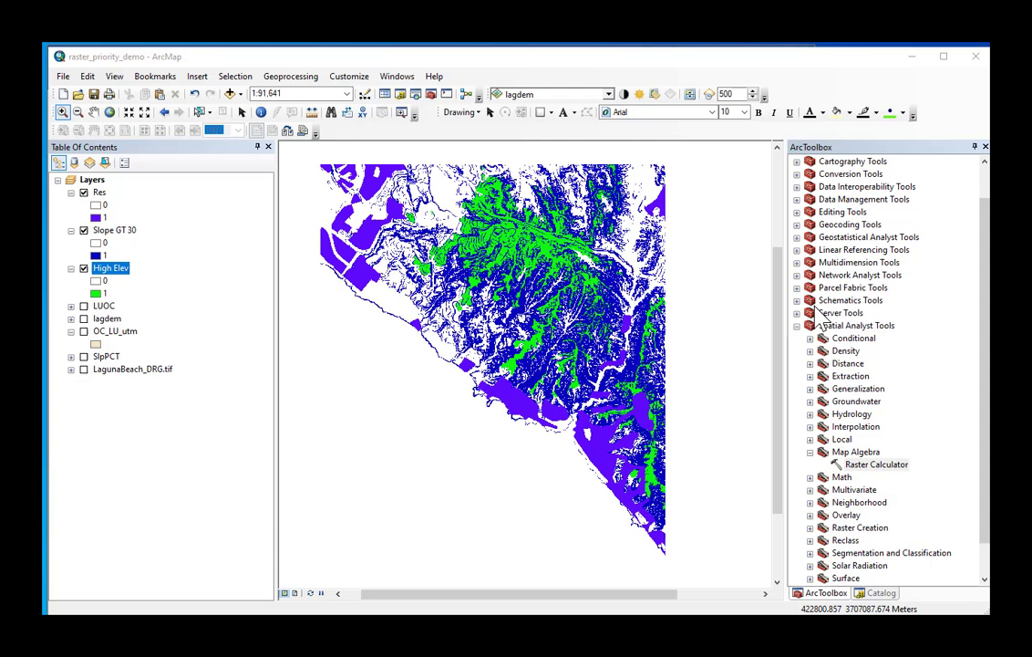
Step: Open the Raster Calculator and build the expression "High Elev" + "Slope GT 30" + "Res"
click(862, 465)
double_click(861, 465)
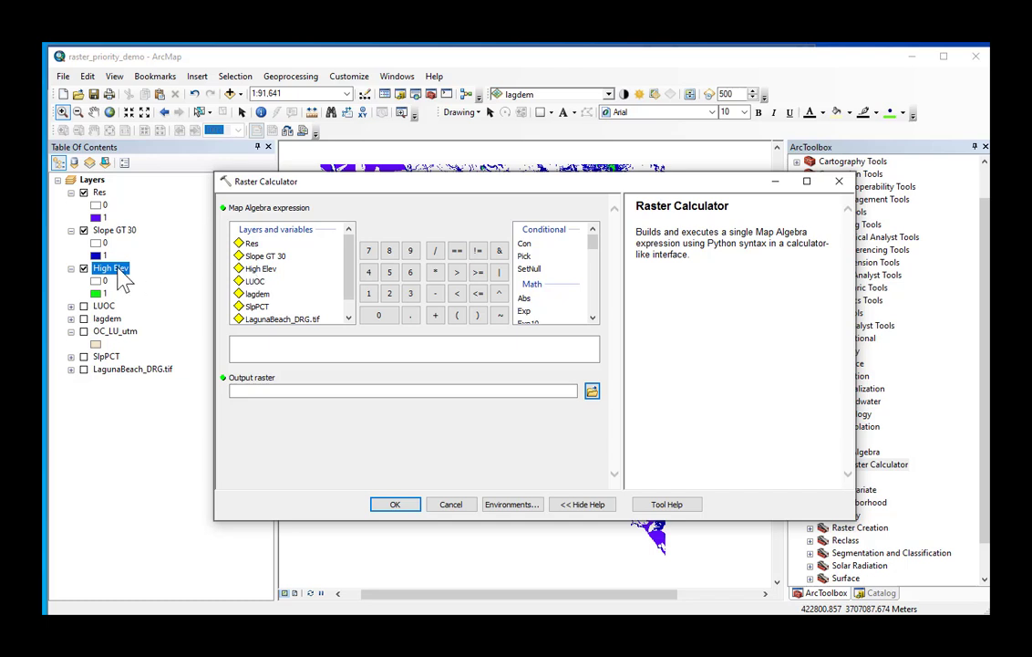
double_click(248, 268)
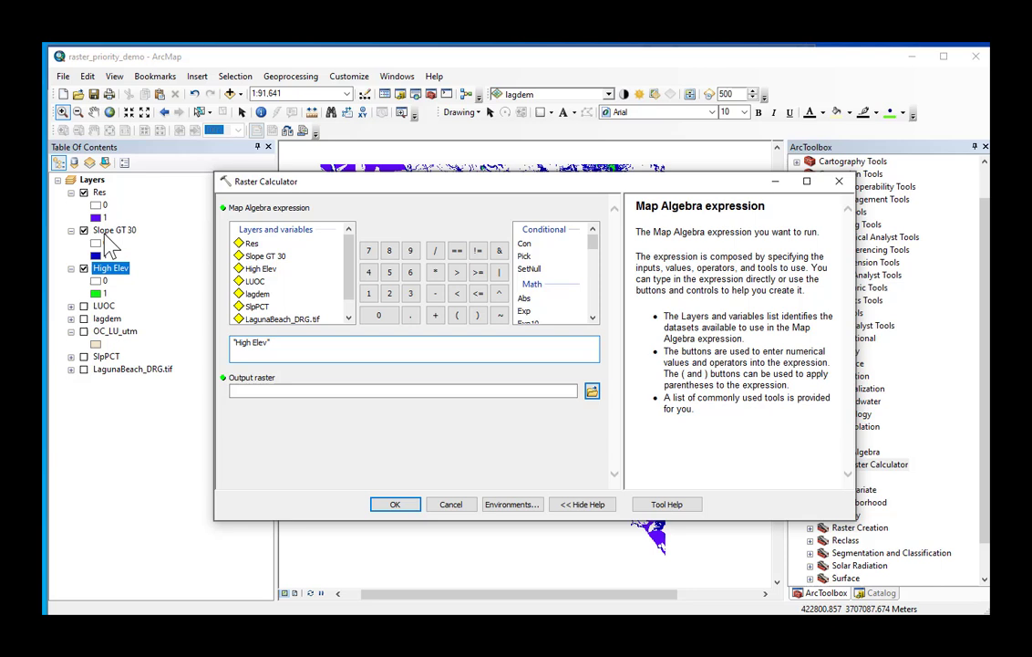
click(436, 315)
double_click(260, 256)
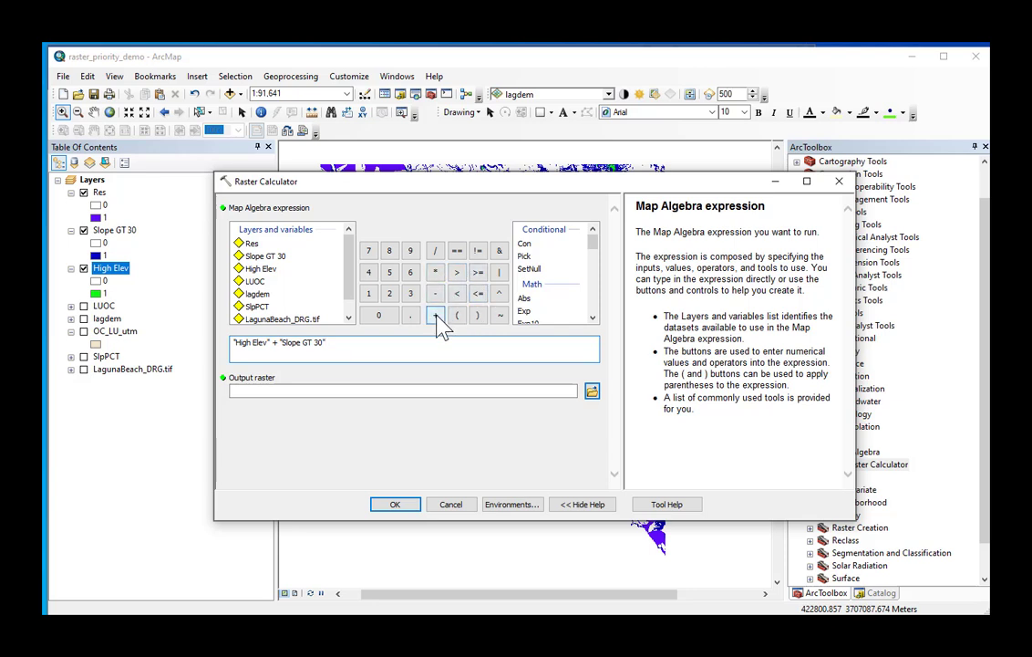
click(436, 316)
double_click(250, 244)
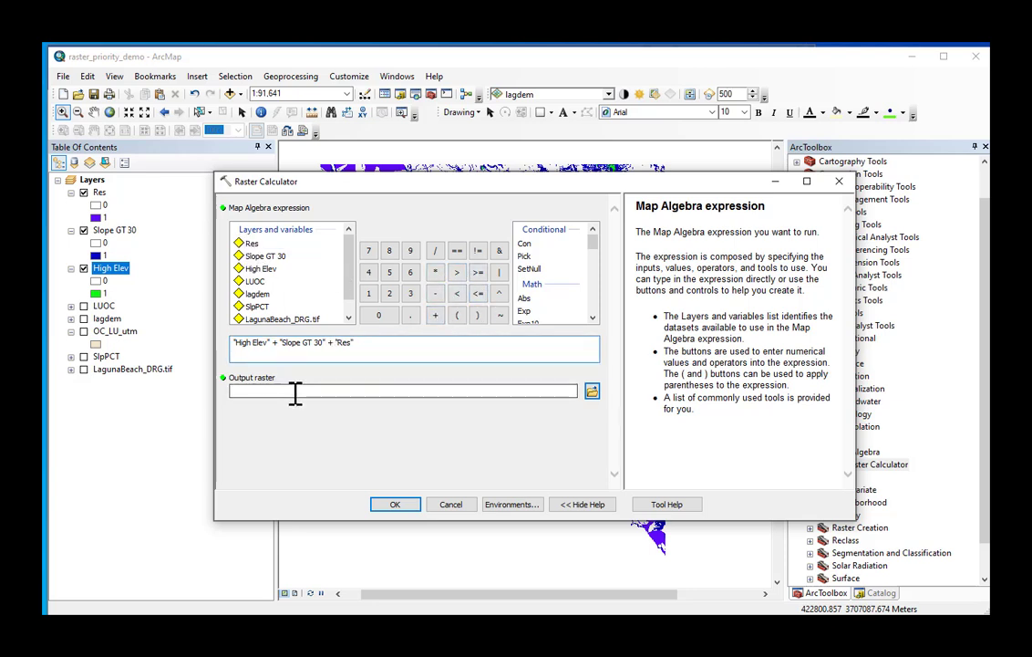
Step: Set the output raster to Hazard_1 in D:\TEMP\481\RasterPriority
click(295, 392)
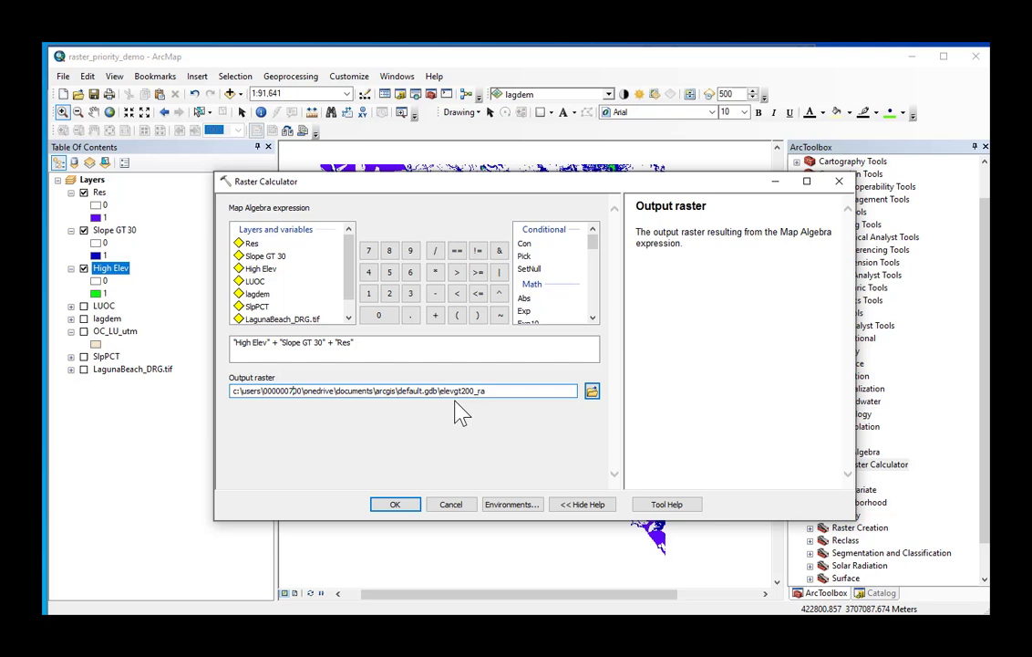
click(592, 393)
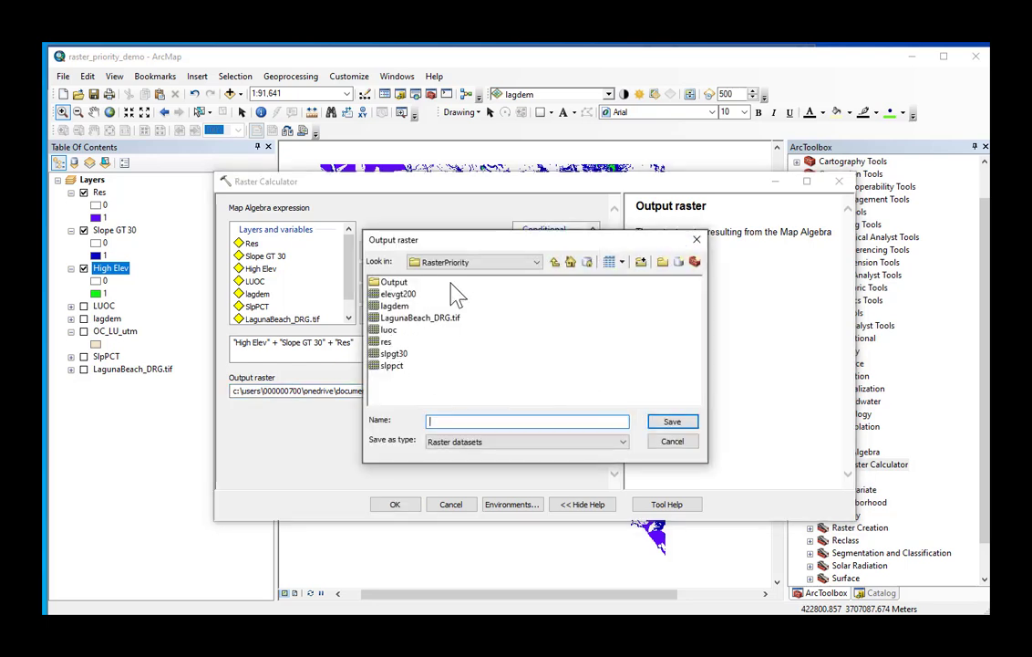
text(REs)
text(Hazard_1)
click(664, 428)
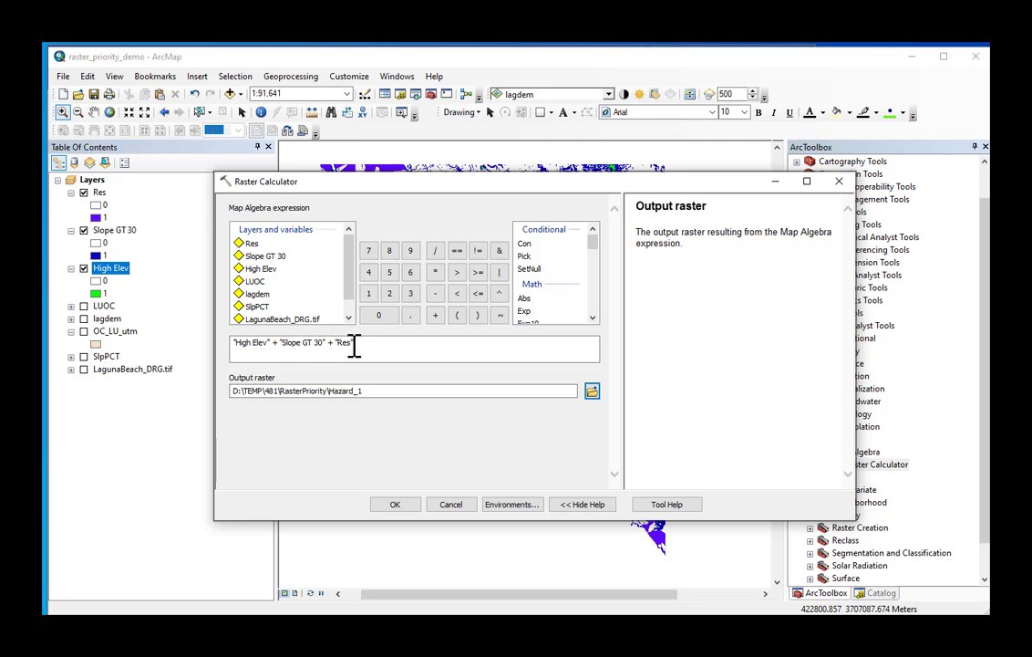
drag(332, 189, 469, 196)
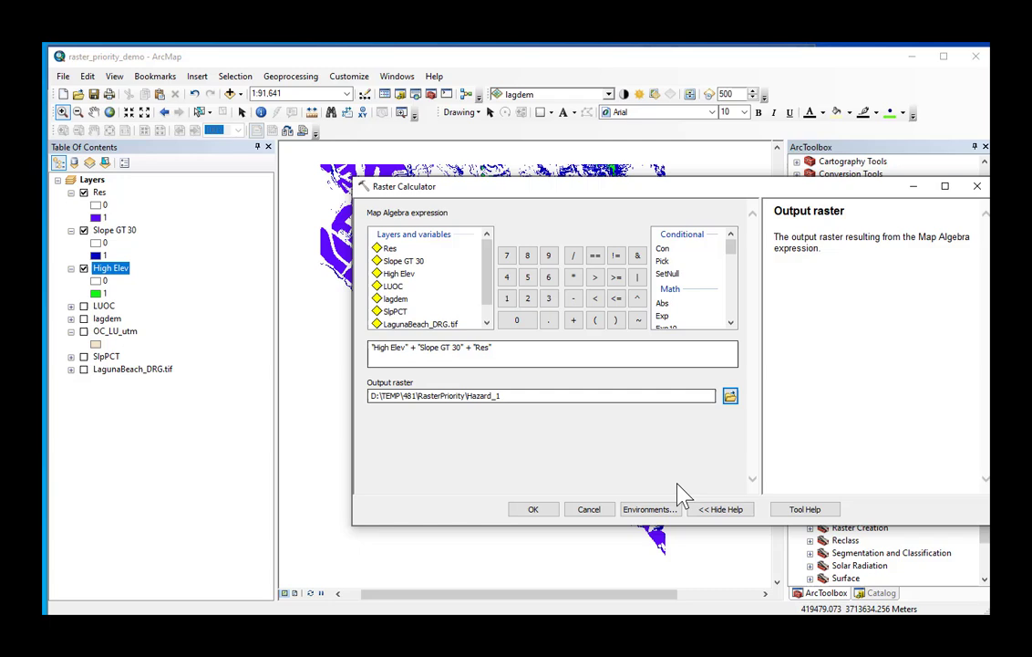
Step: Run the calculation to create Hazard_1 and give its value 0 no colour
click(532, 508)
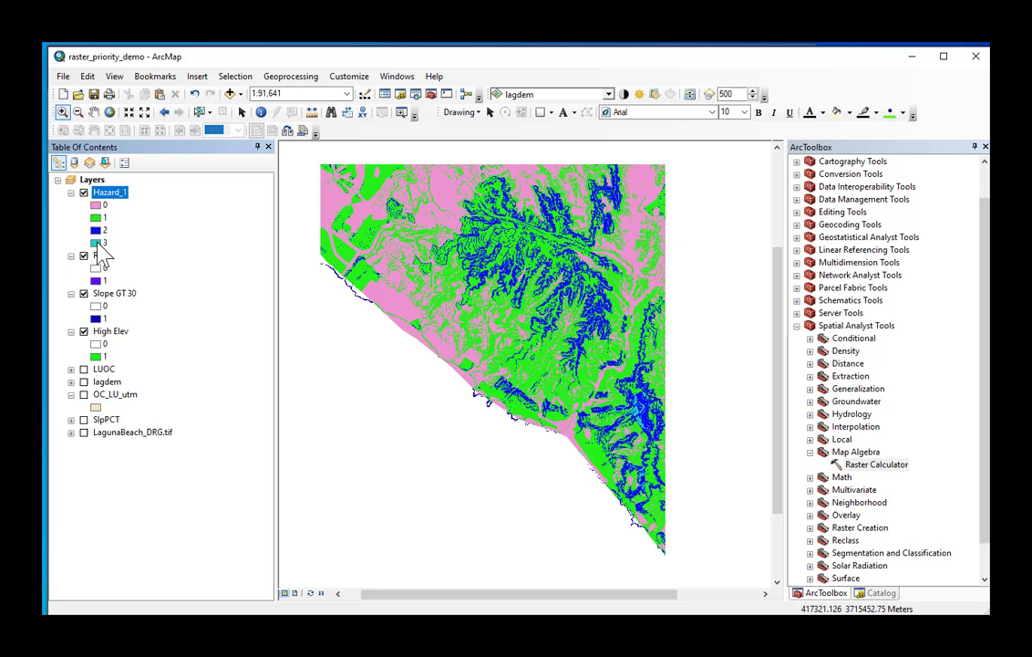
double_click(95, 205)
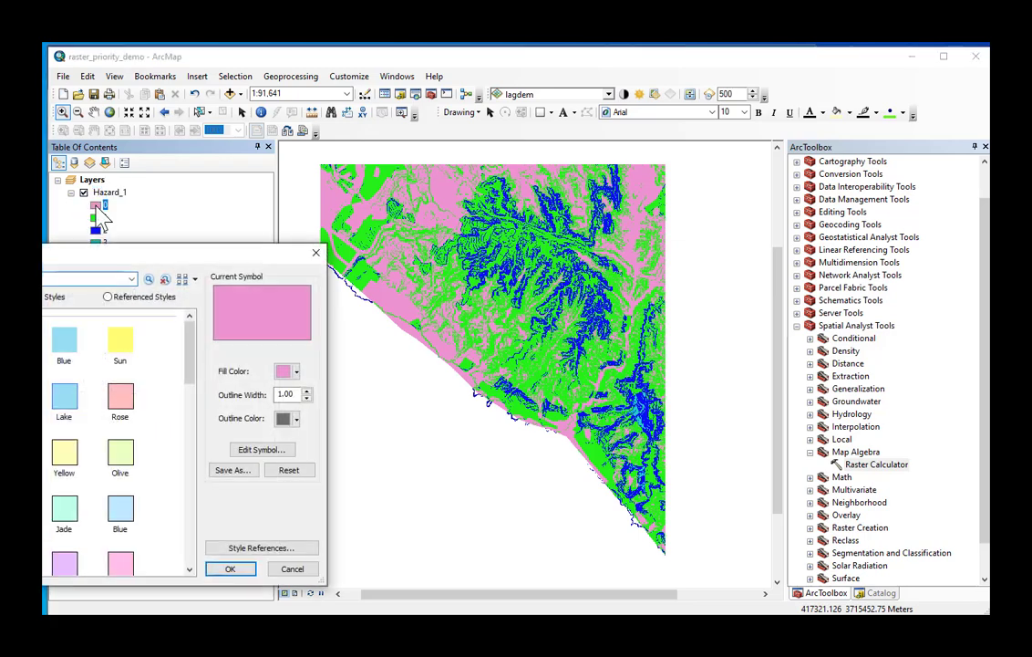
click(297, 371)
click(299, 393)
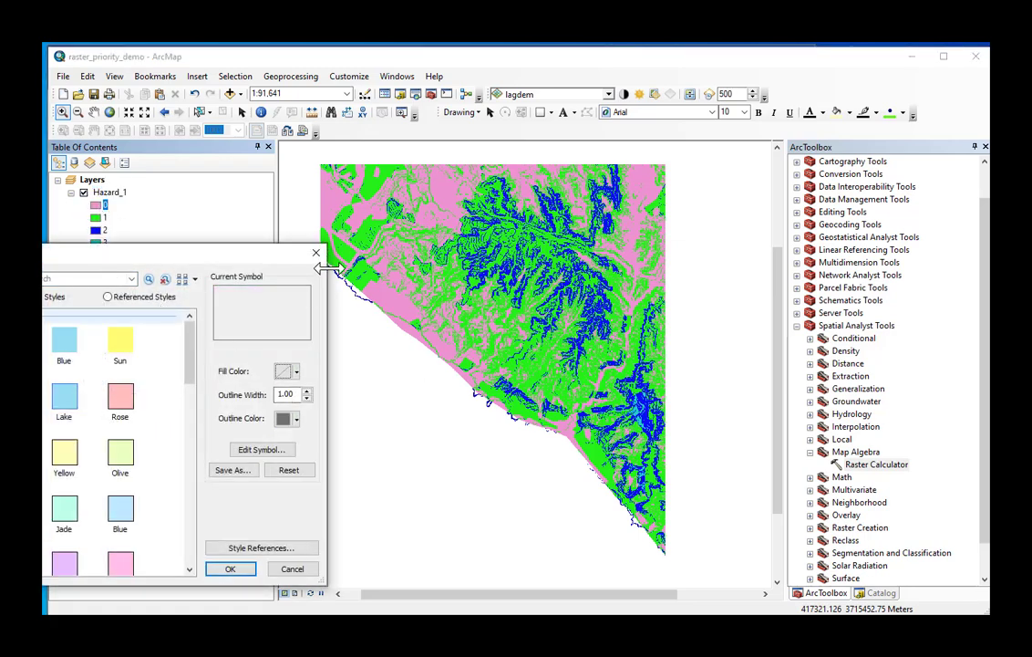
click(230, 568)
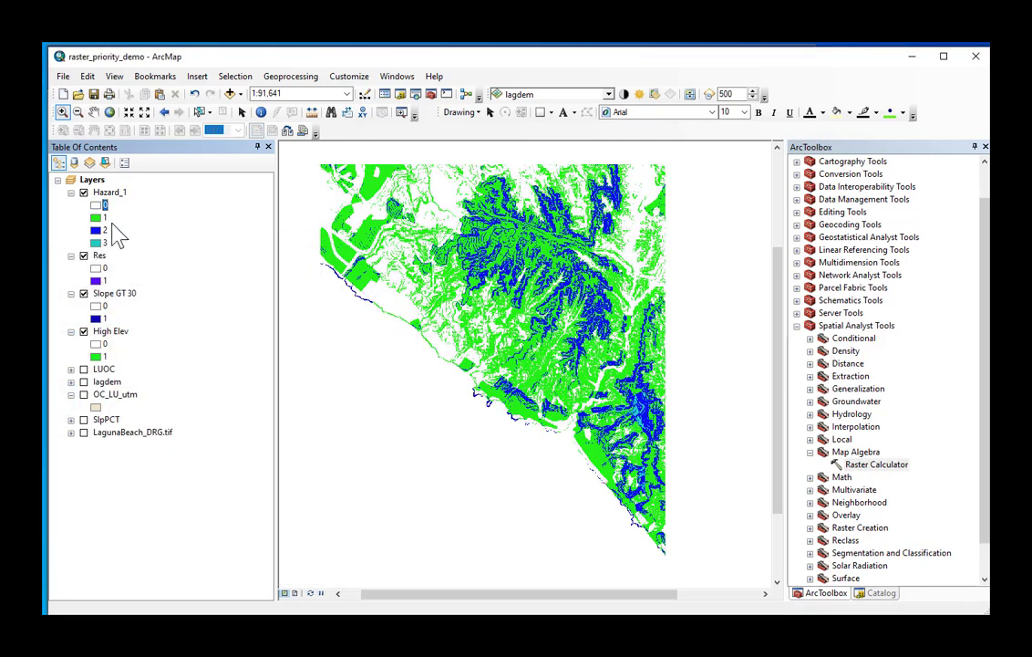
Step: Colour Hazard_1 value 3 red
double_click(95, 241)
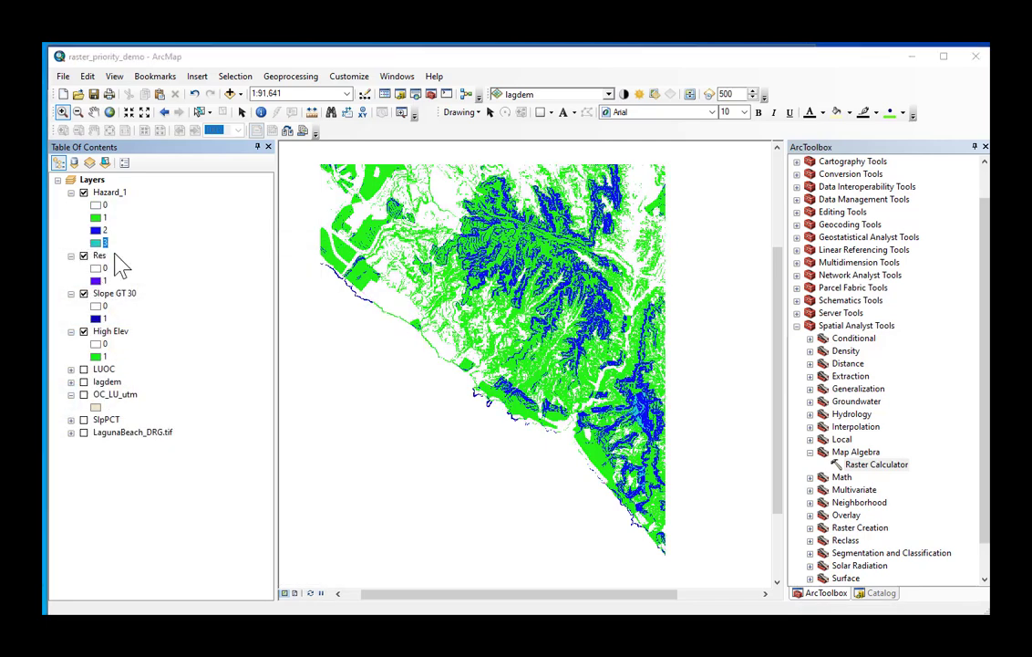
click(296, 371)
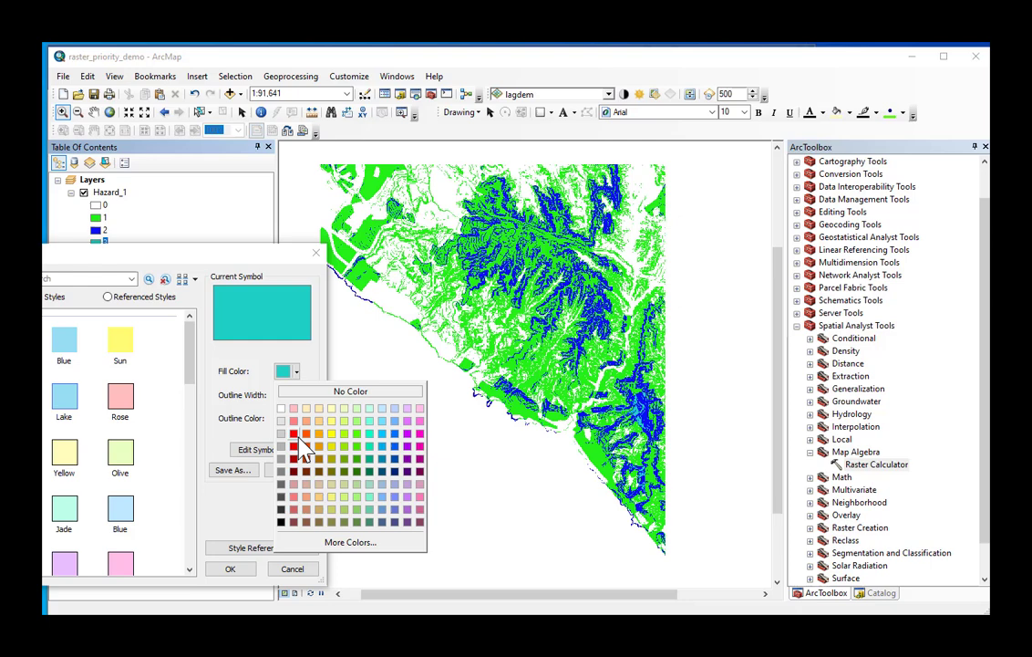
click(274, 401)
click(232, 569)
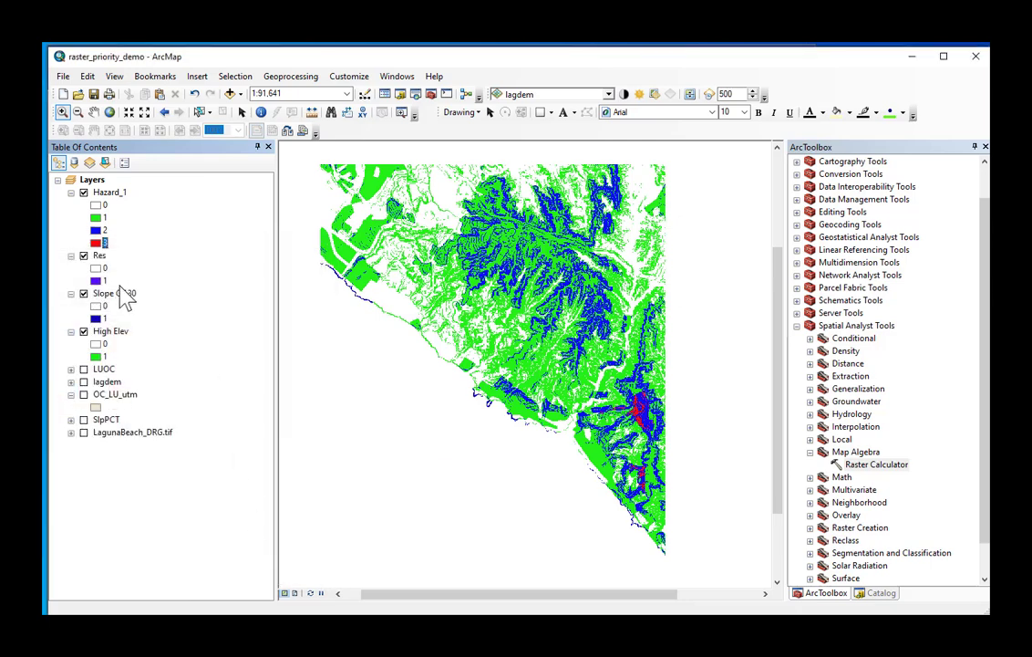
Step: Hide the Res, Slope GT 30 and High Elev layers
click(83, 255)
click(83, 293)
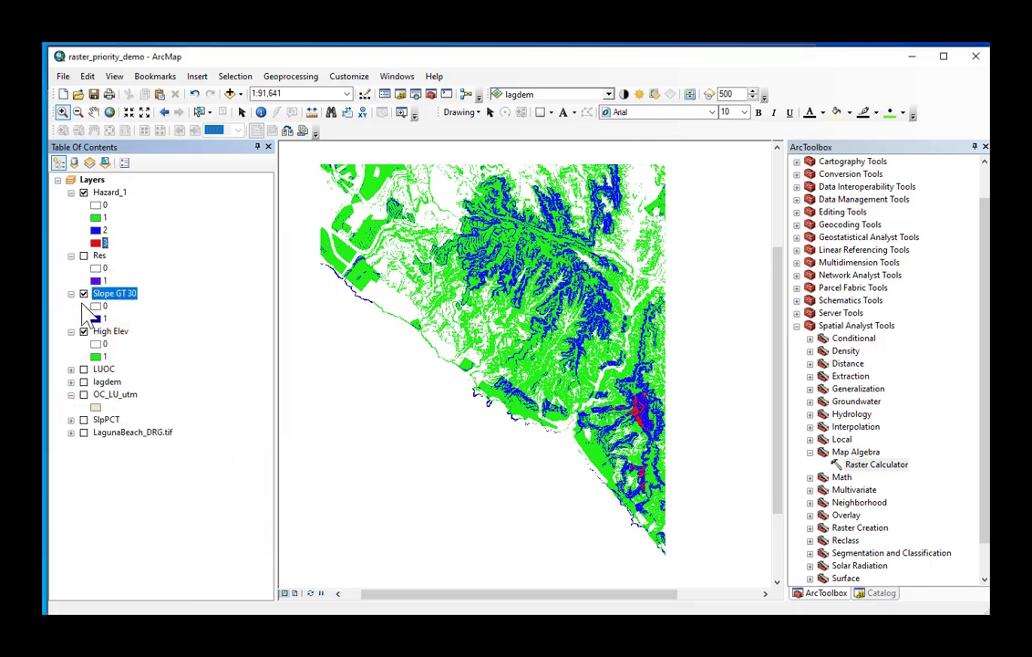
click(83, 331)
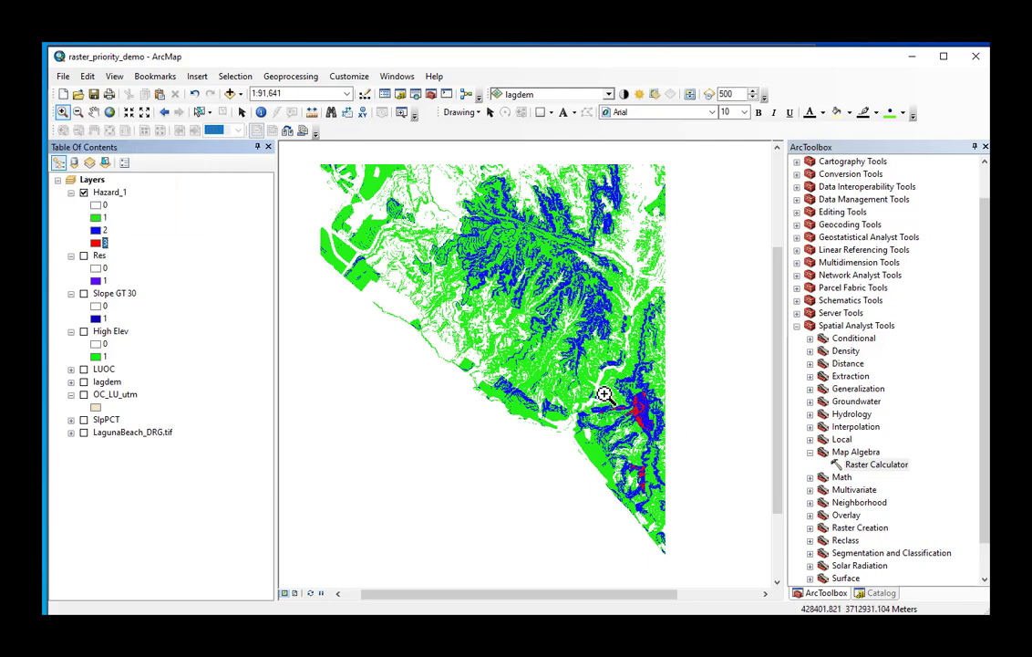
drag(587, 375, 676, 518)
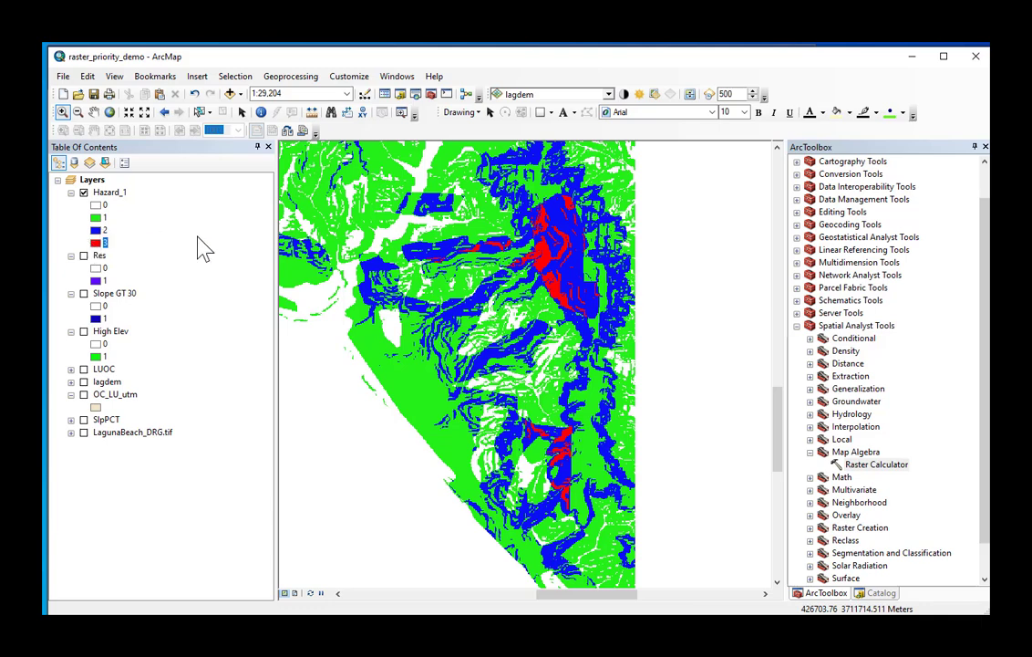
double_click(96, 230)
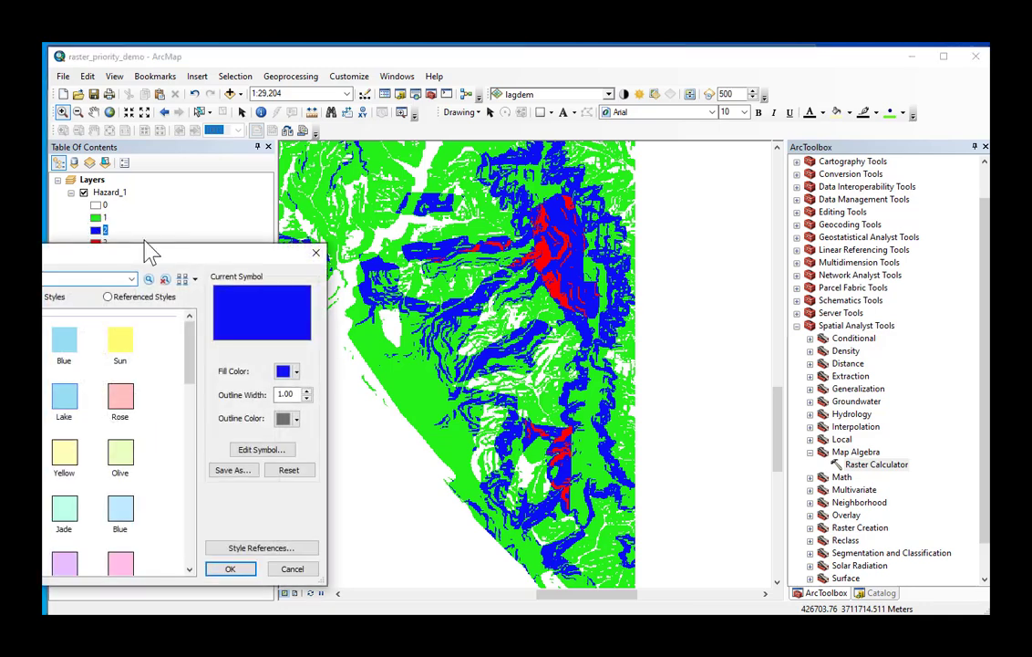
click(315, 252)
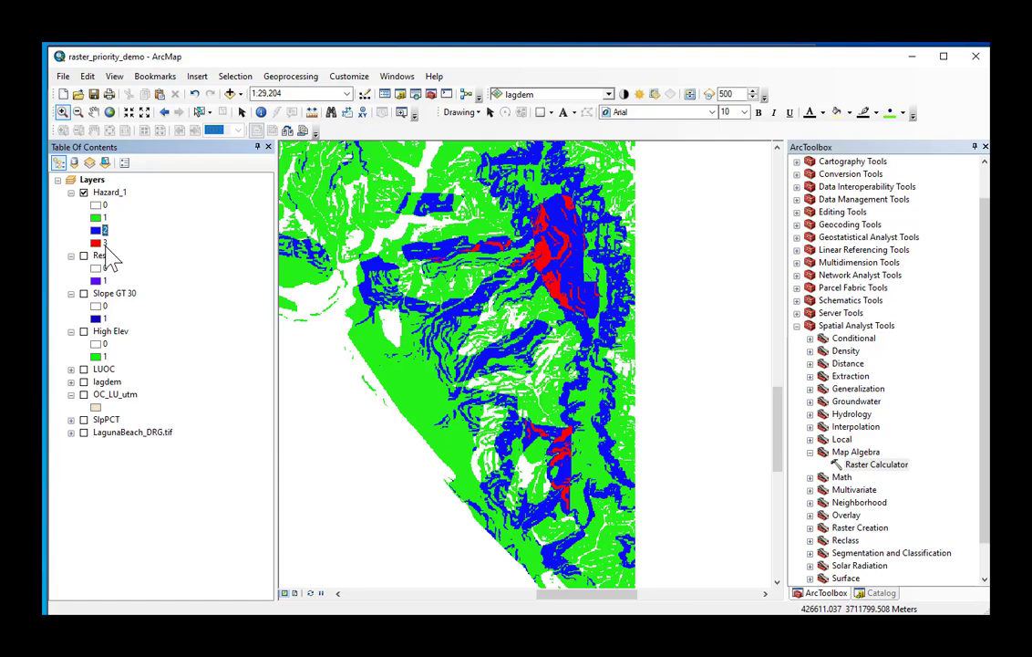
click(164, 111)
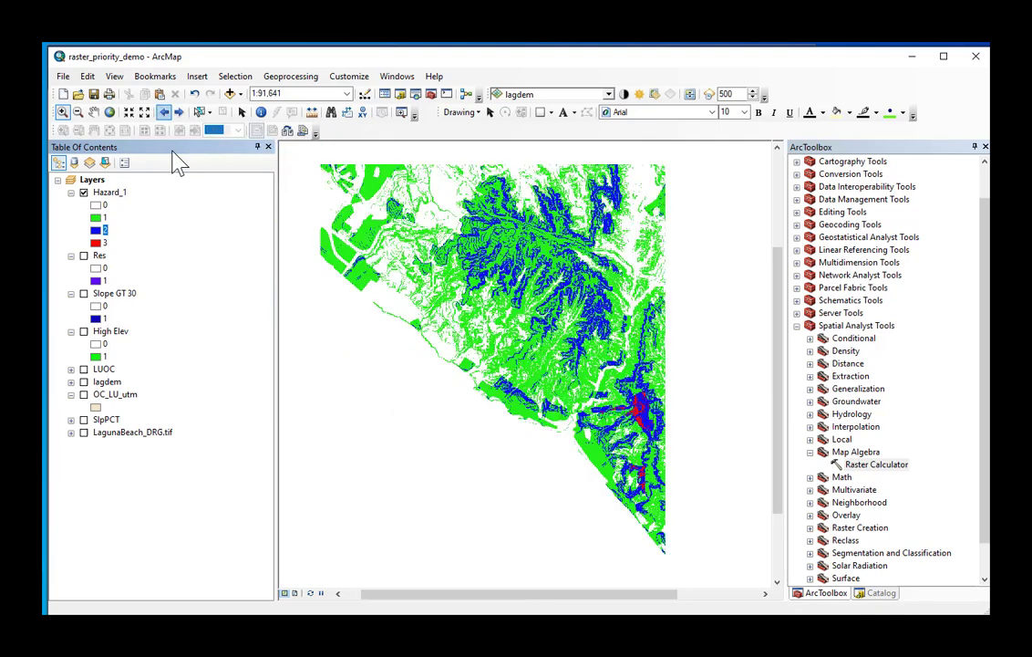
Step: Open Hazard_1's attribute table beside the map and select the VALUE 3 row
right_click(109, 193)
click(148, 232)
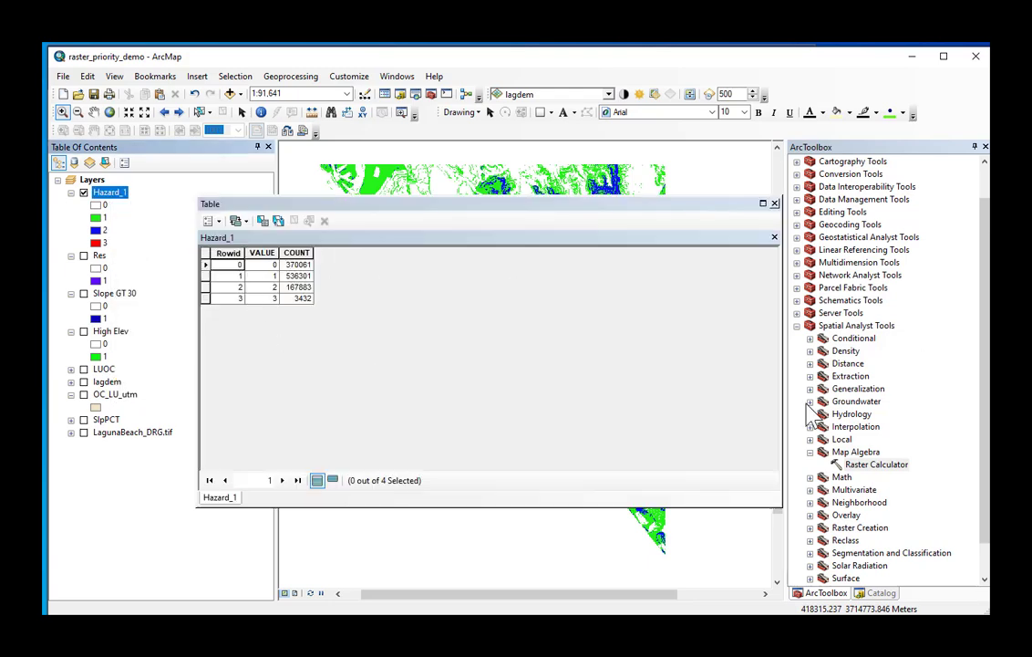
drag(777, 503, 333, 373)
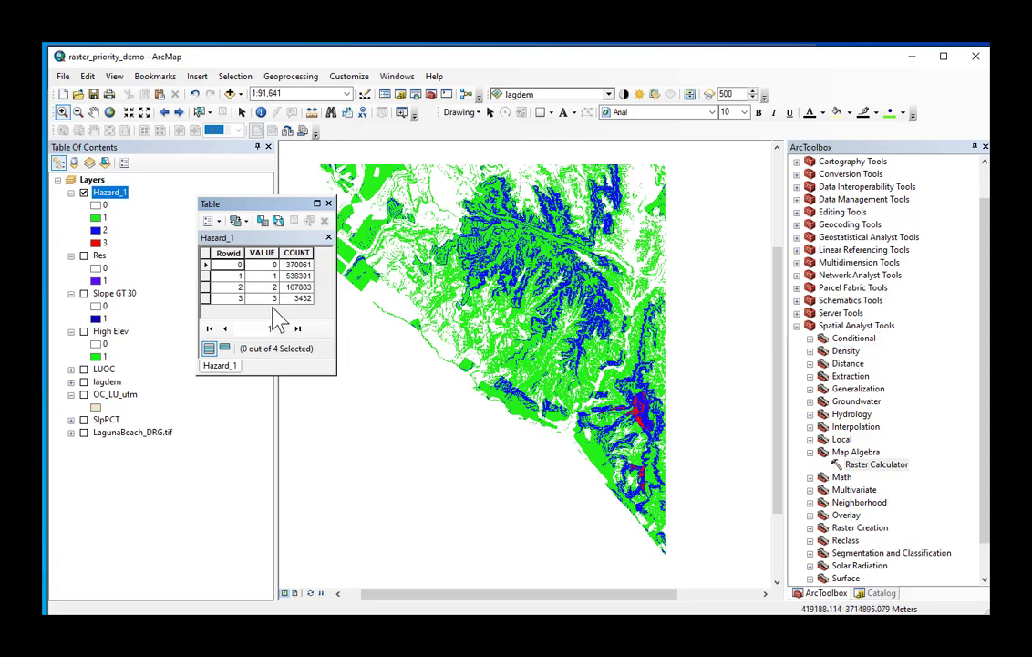
click(205, 299)
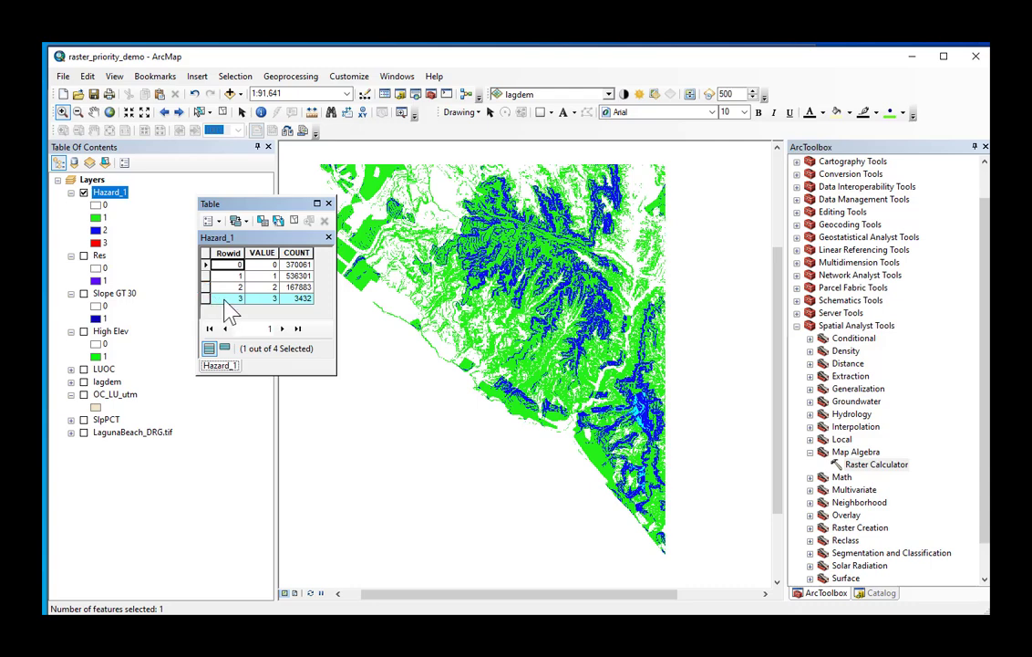
click(222, 111)
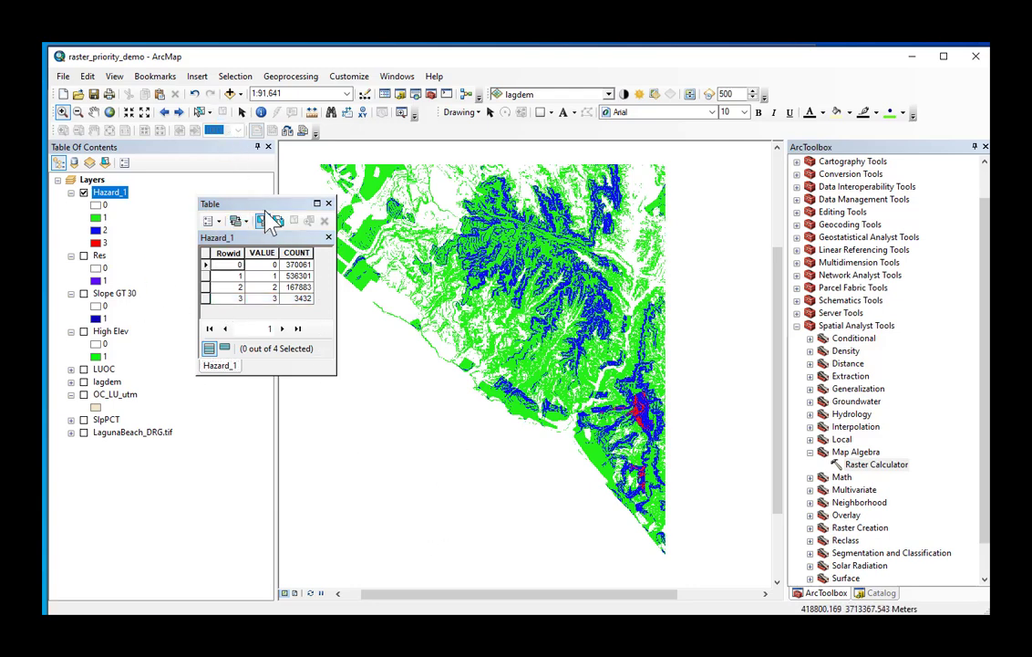
drag(265, 206, 276, 335)
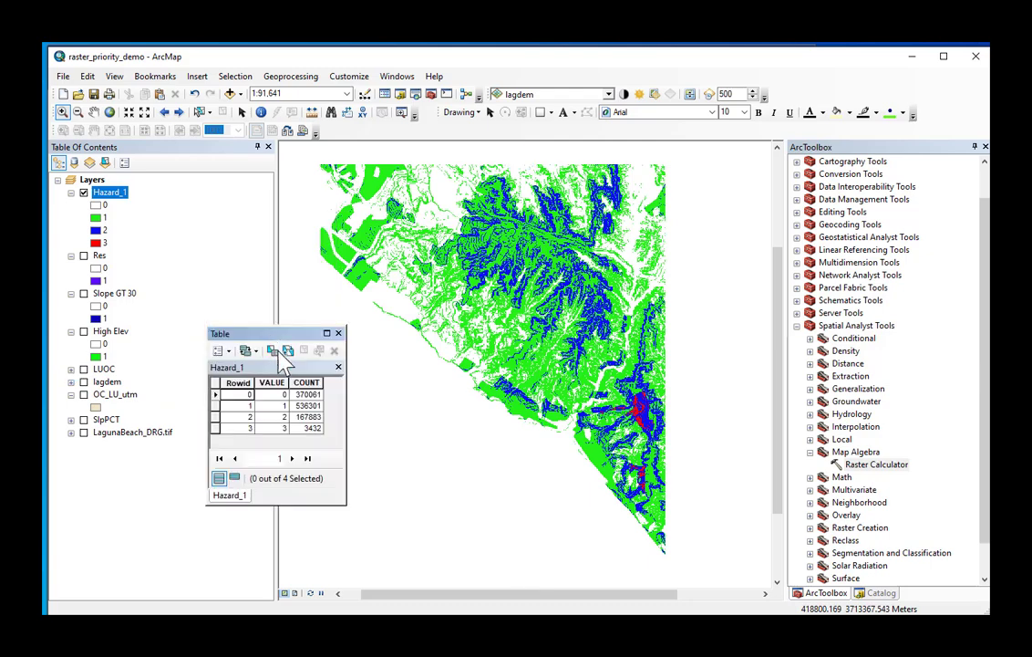
click(215, 416)
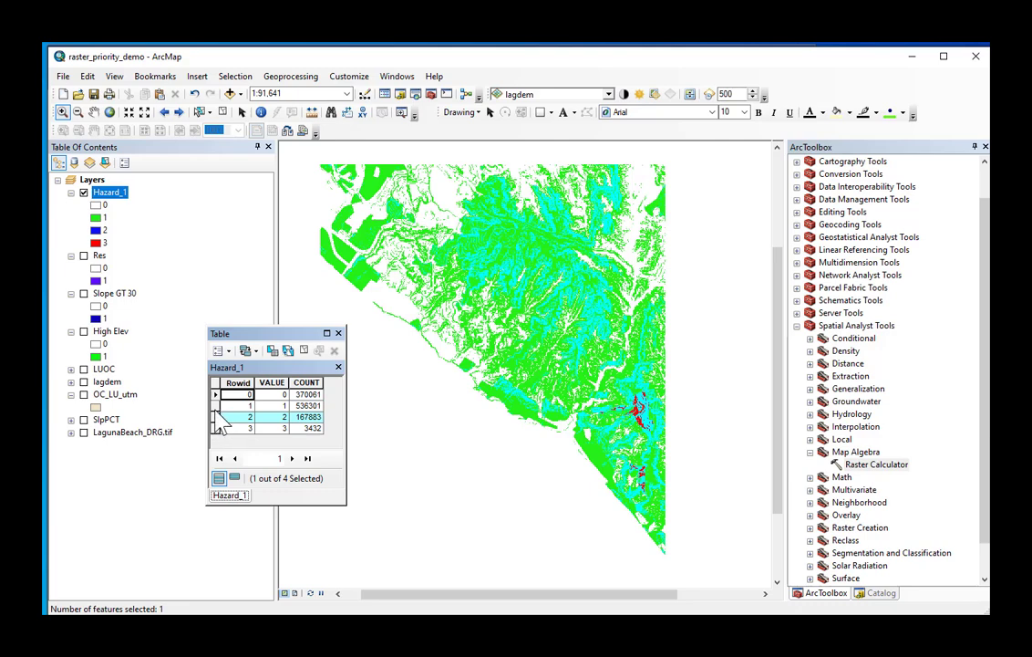
click(215, 405)
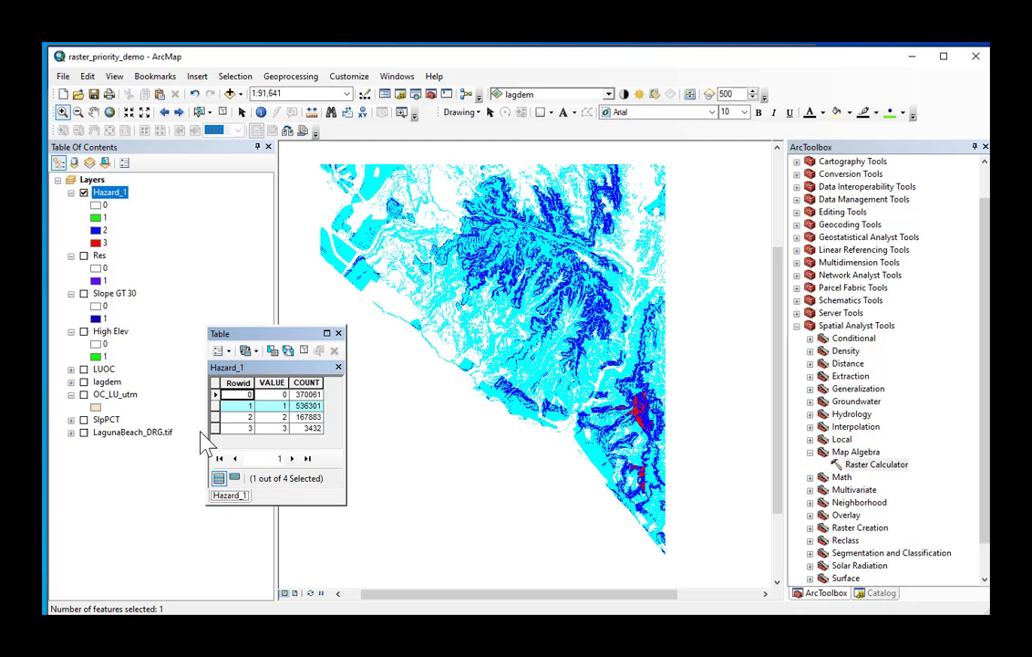
click(214, 112)
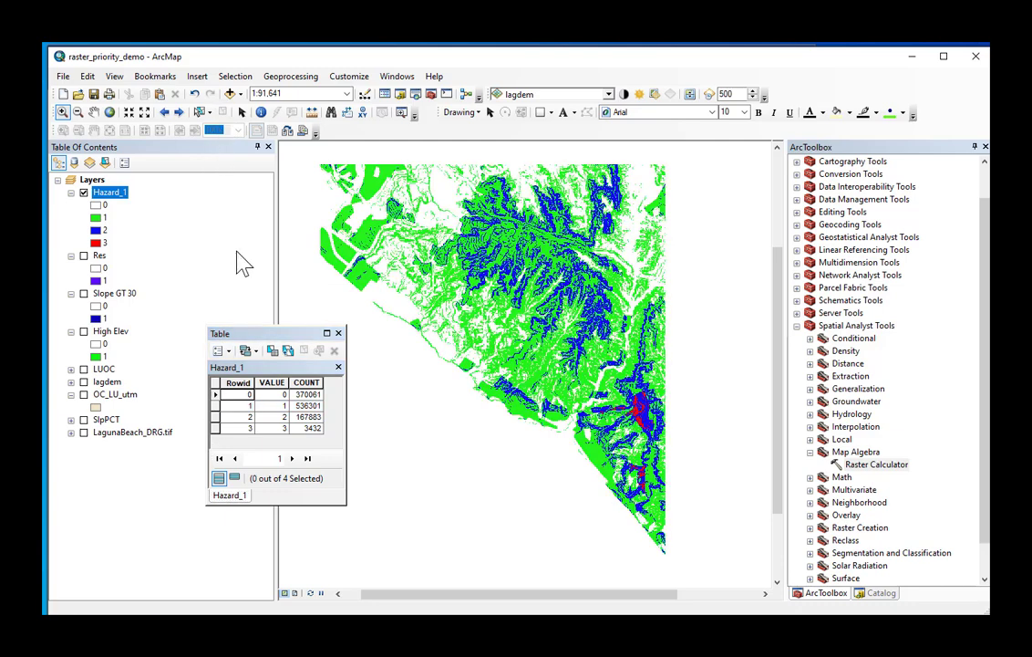